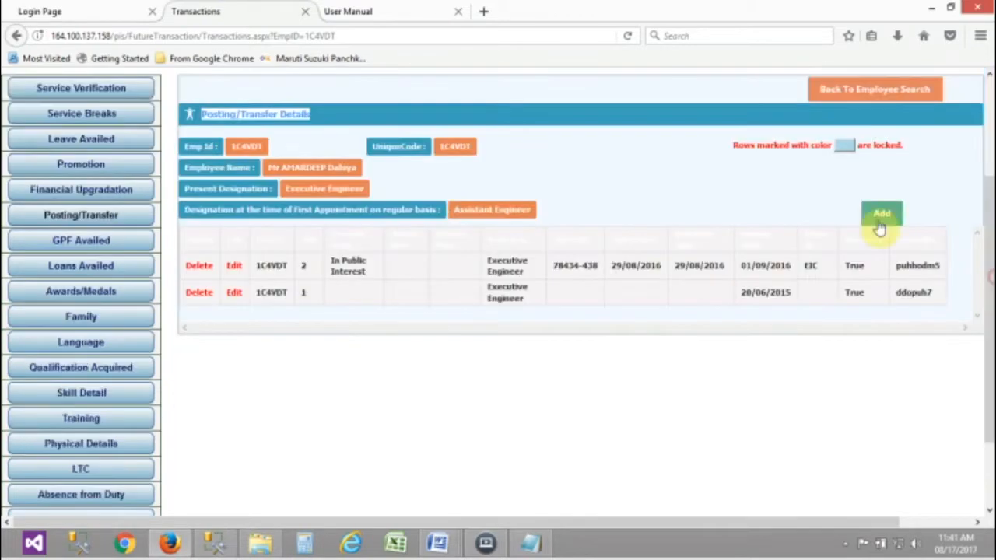
Start a new posting/transfer entry for the employee and review its Transfer From details
left_click(882, 218)
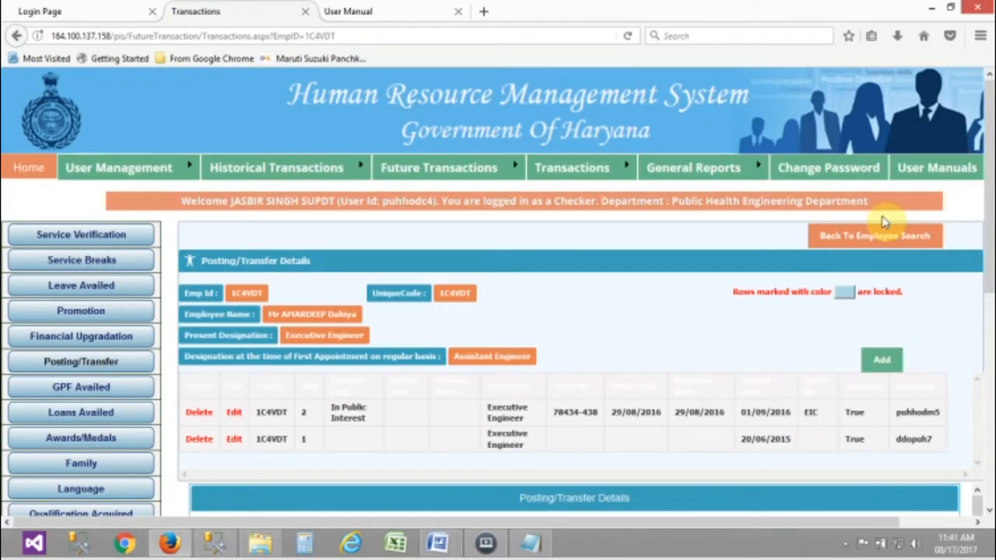
left_click_drag(988, 234, 988, 448)
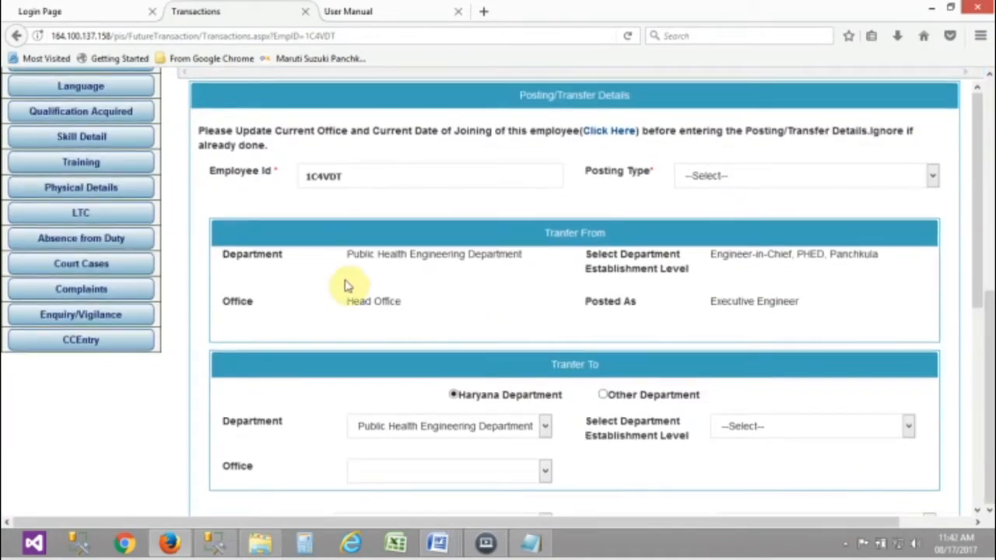
left_click_drag(545, 230, 604, 231)
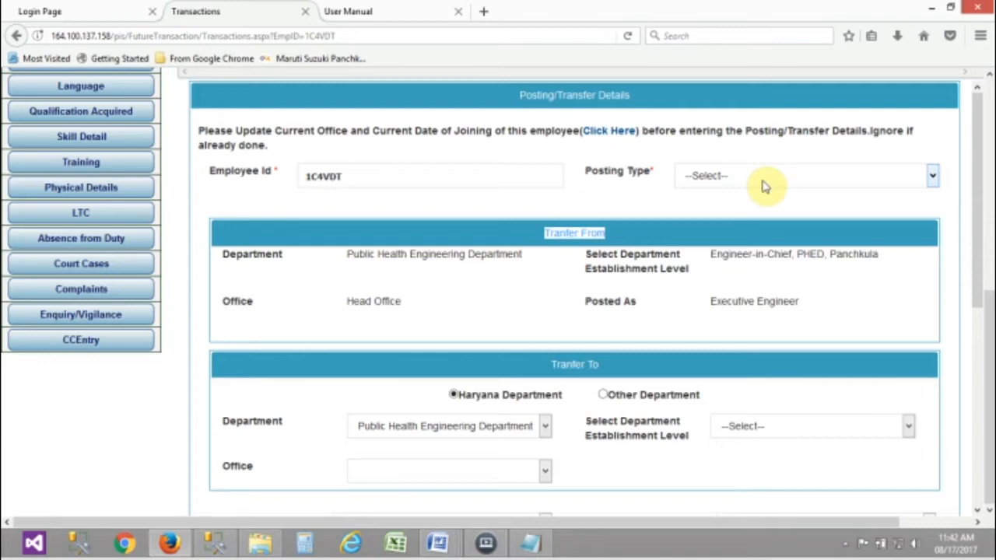
left_click_drag(983, 218, 992, 313)
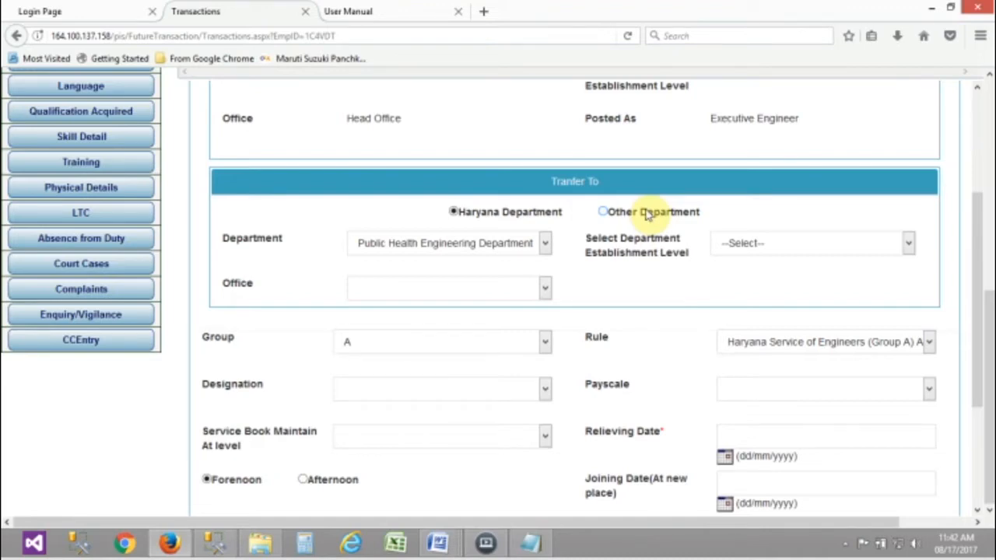
left_click_drag(978, 275, 982, 267)
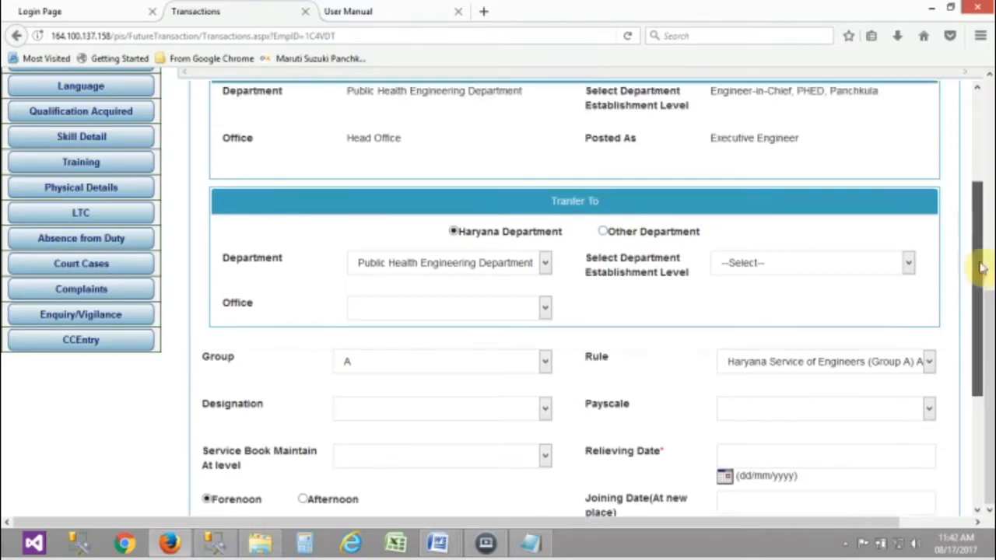
left_click_drag(348, 95, 522, 105)
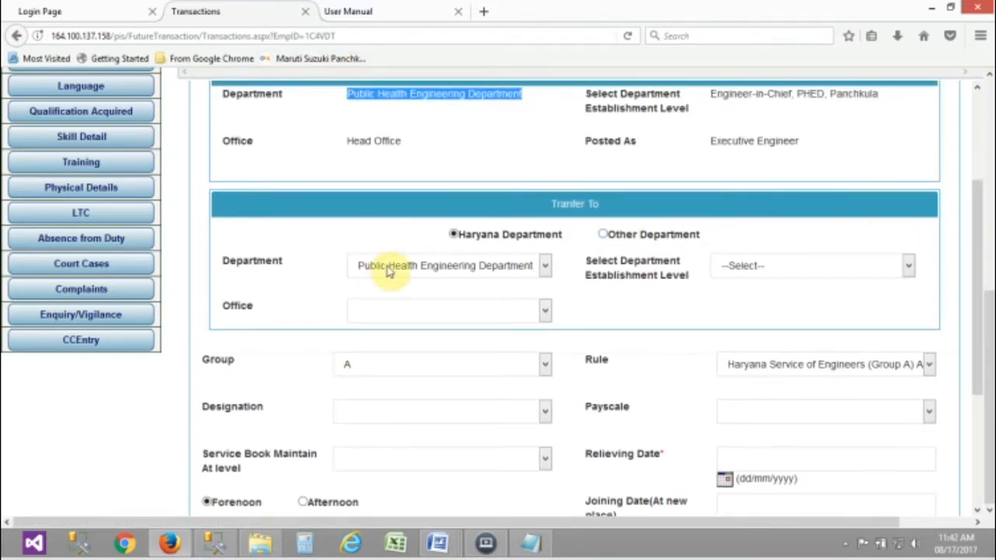
Set the Transfer To establishment level to Head Office, the head office to Engineer-in-Chief, PHED, Panchkula, and the office to Head Office
left_click(738, 273)
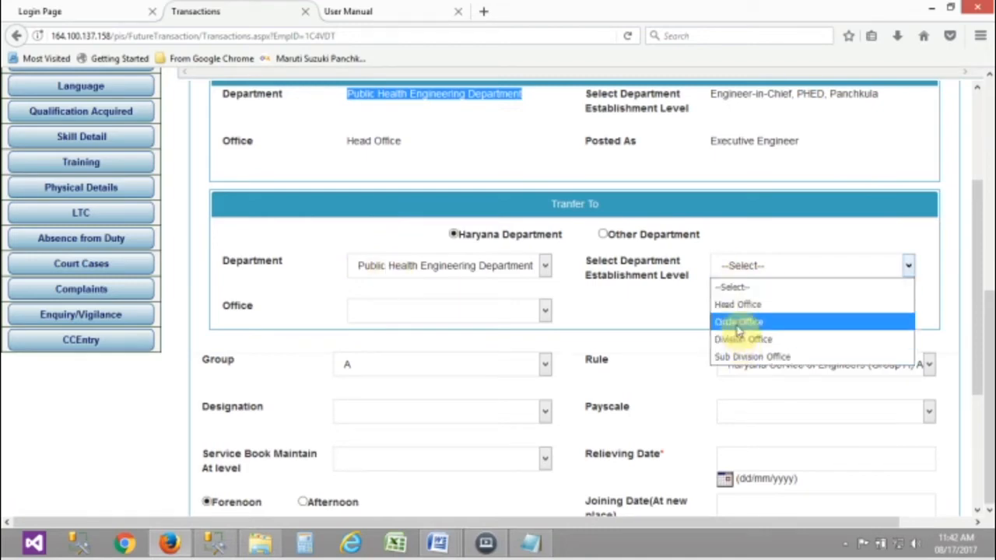
left_click(736, 304)
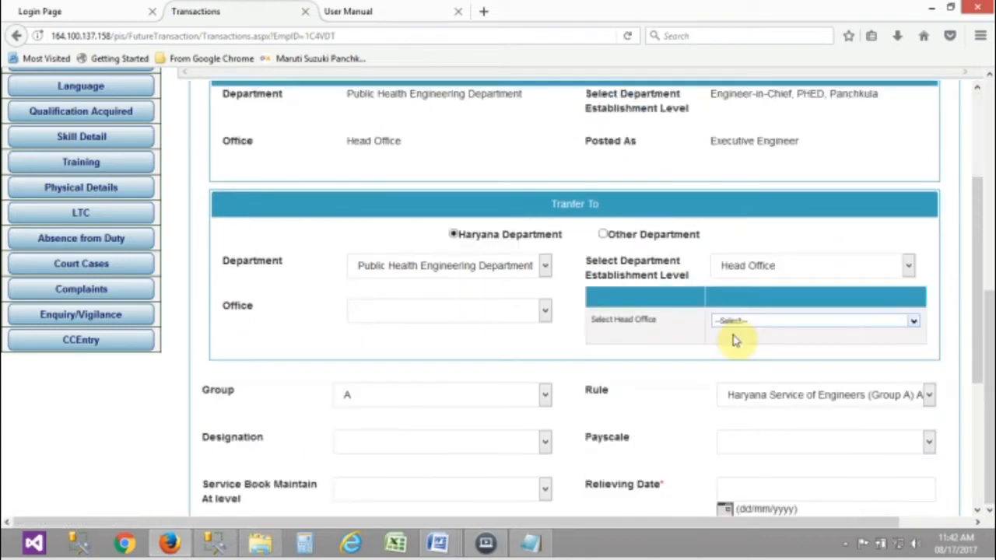
left_click(732, 327)
left_click(738, 351)
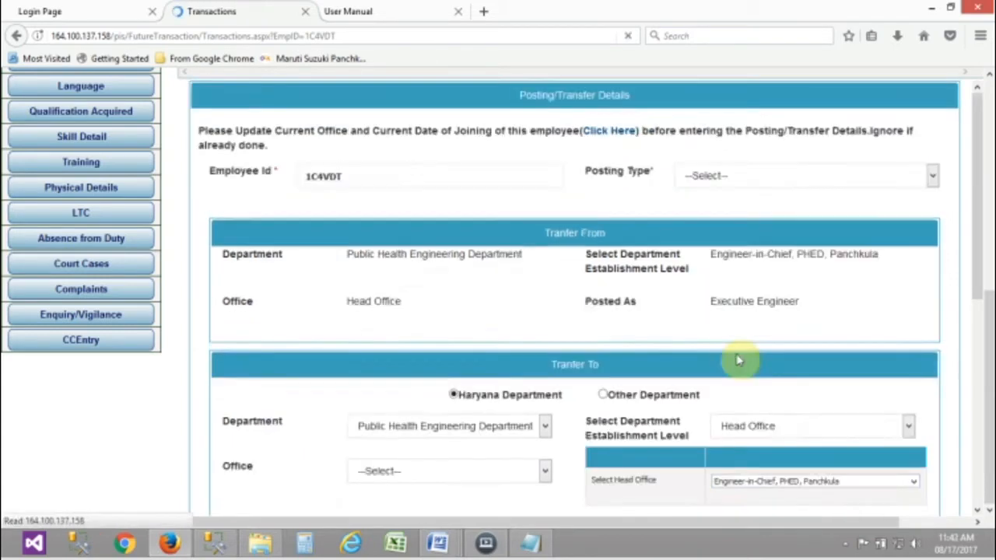
left_click(407, 312)
left_click(394, 350)
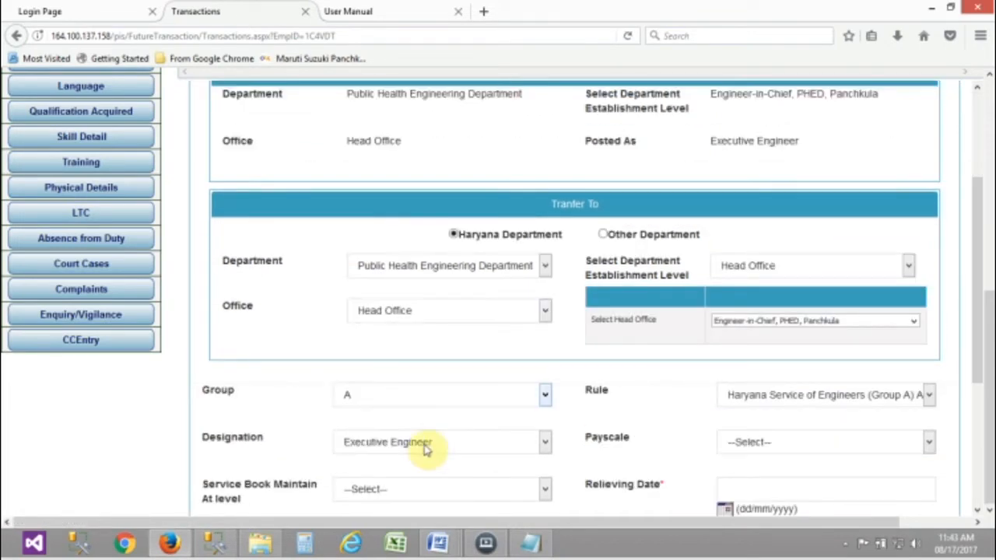
Examine the designations available for the transferred employee, keeping Executive Engineer selected
left_click(425, 447)
left_click(414, 447)
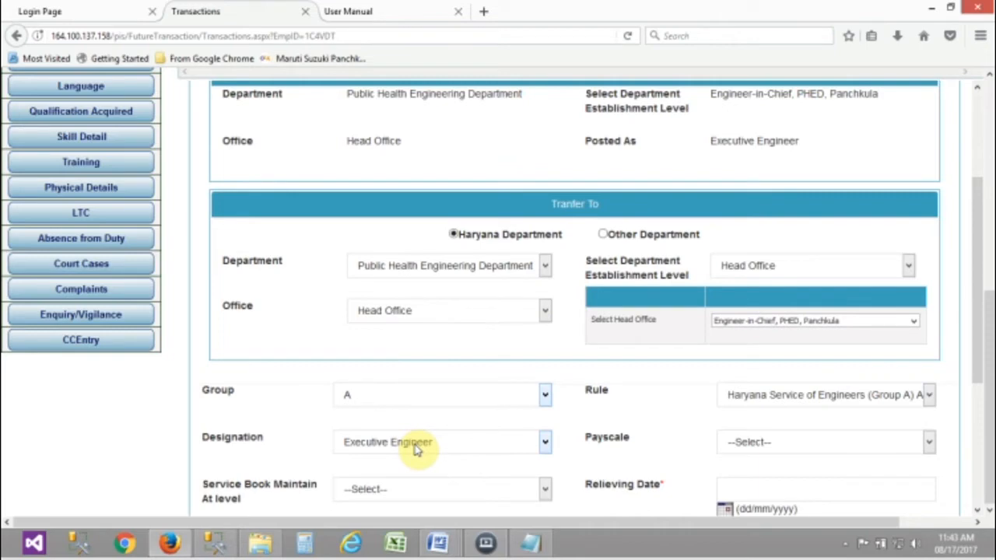
left_click(416, 445)
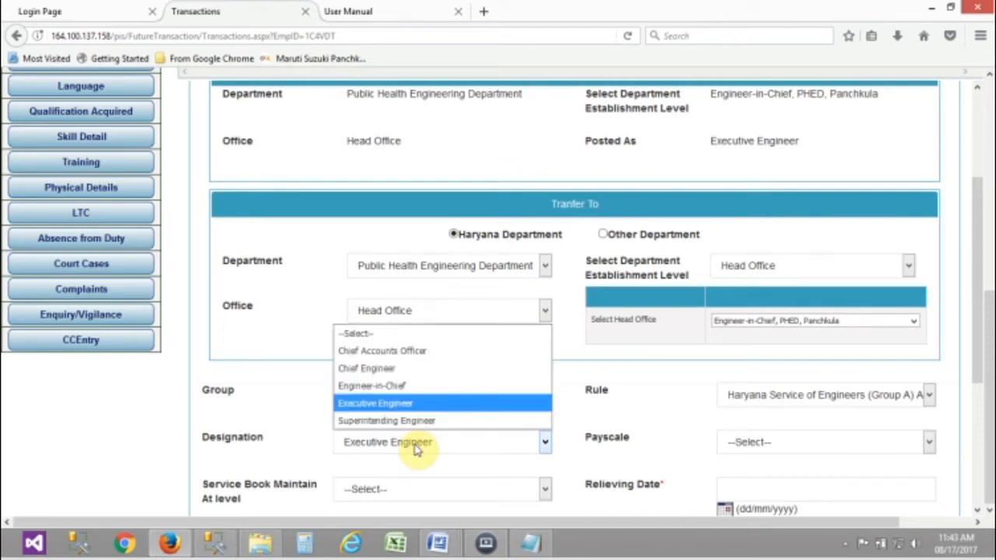
left_click(416, 445)
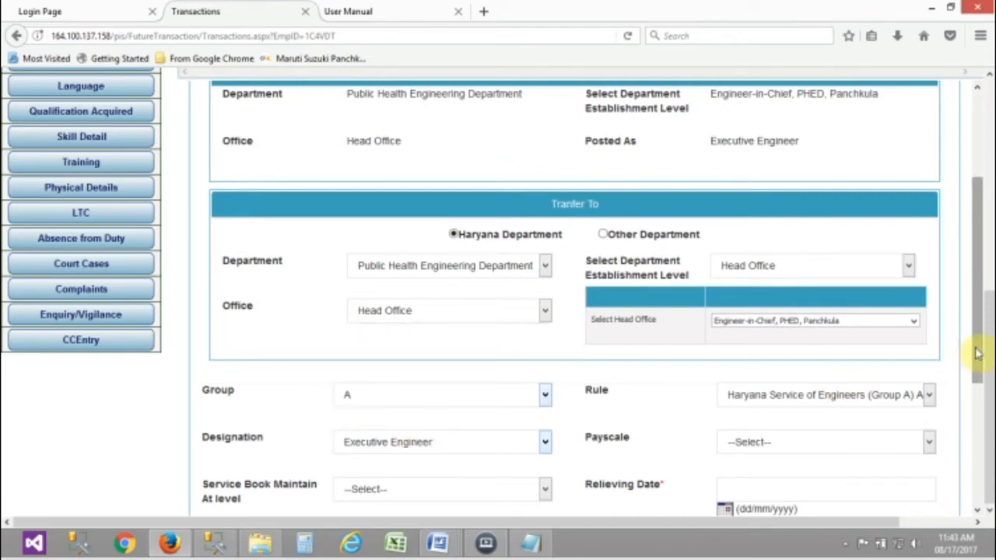
Review the Service Book Maintain At level options and set the relieving time to Afternoon
left_click_drag(975, 345, 987, 444)
left_click(465, 303)
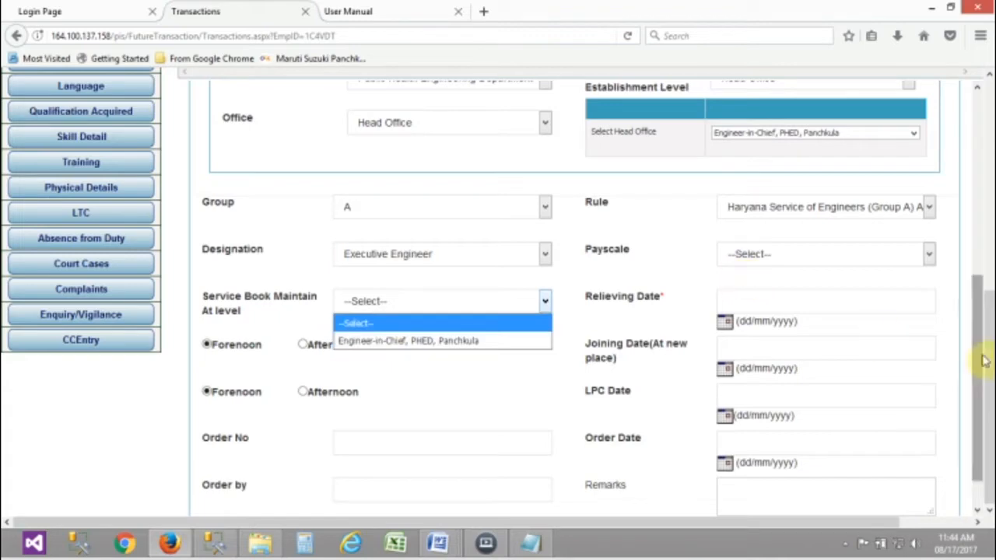
left_click_drag(584, 297, 661, 301)
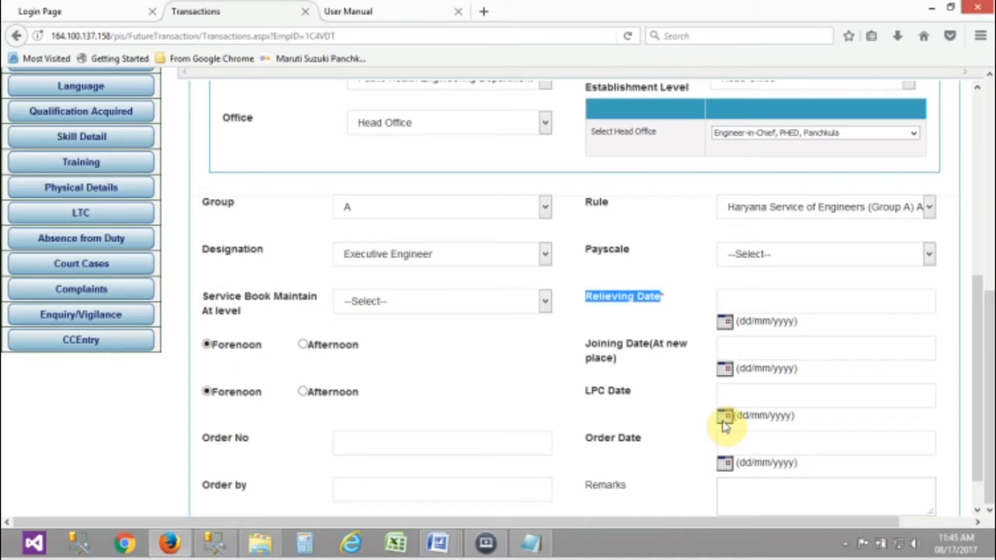
left_click(303, 345)
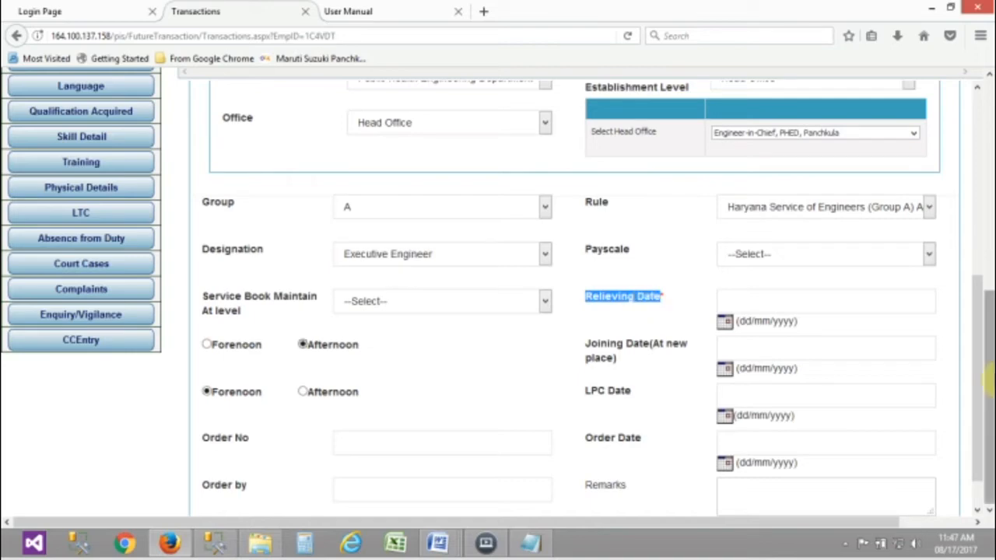
Examine the department and office choices offered in the Transfer To section
left_click_drag(974, 335, 975, 246)
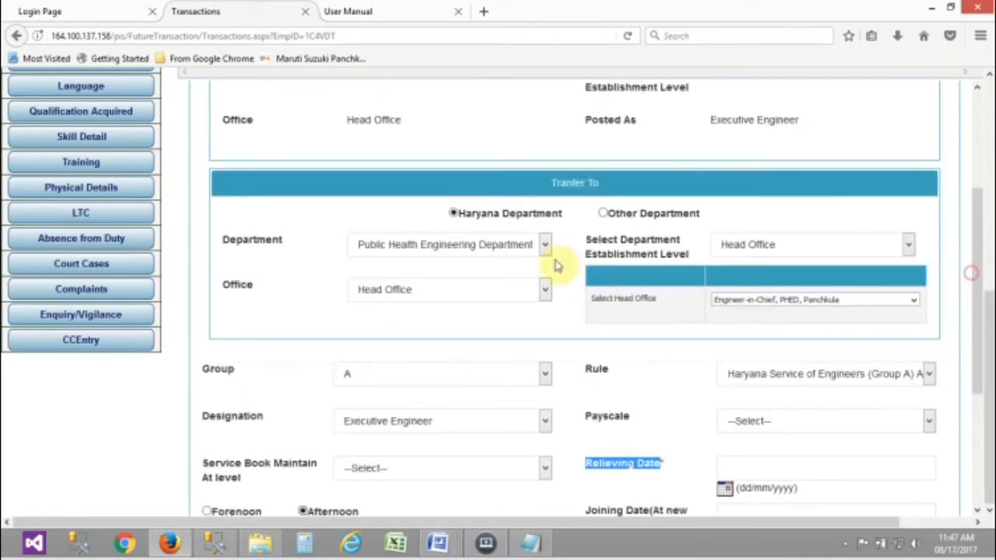
left_click(493, 245)
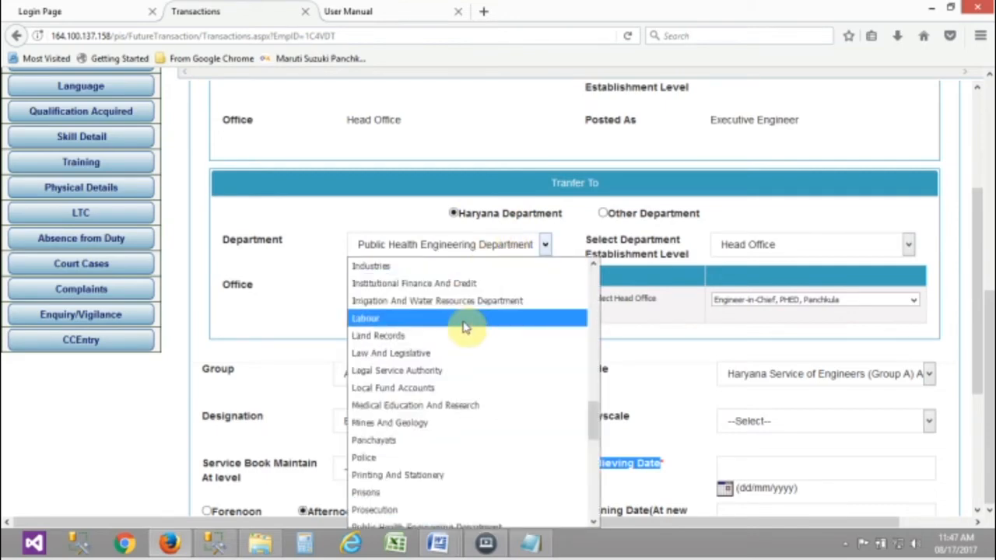
left_click(588, 201)
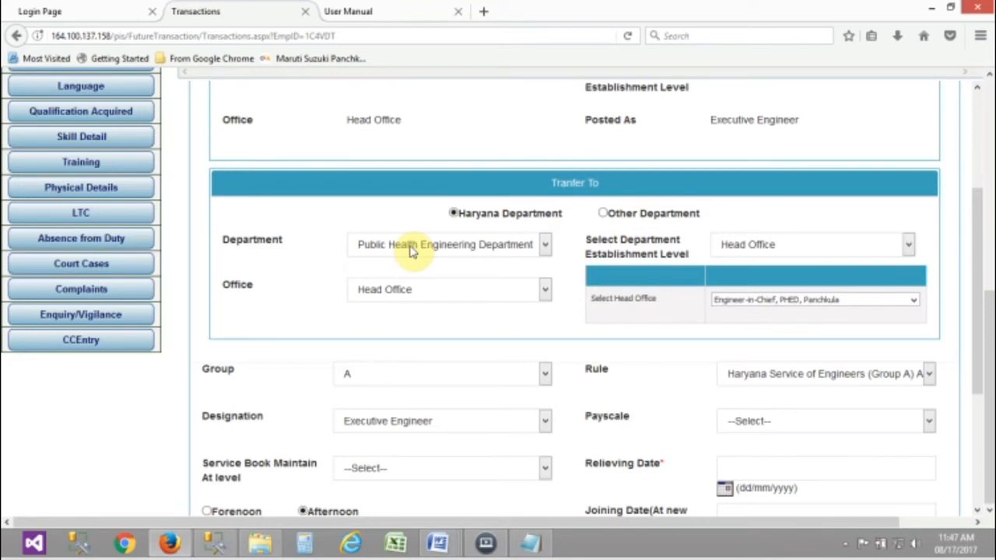
left_click(392, 290)
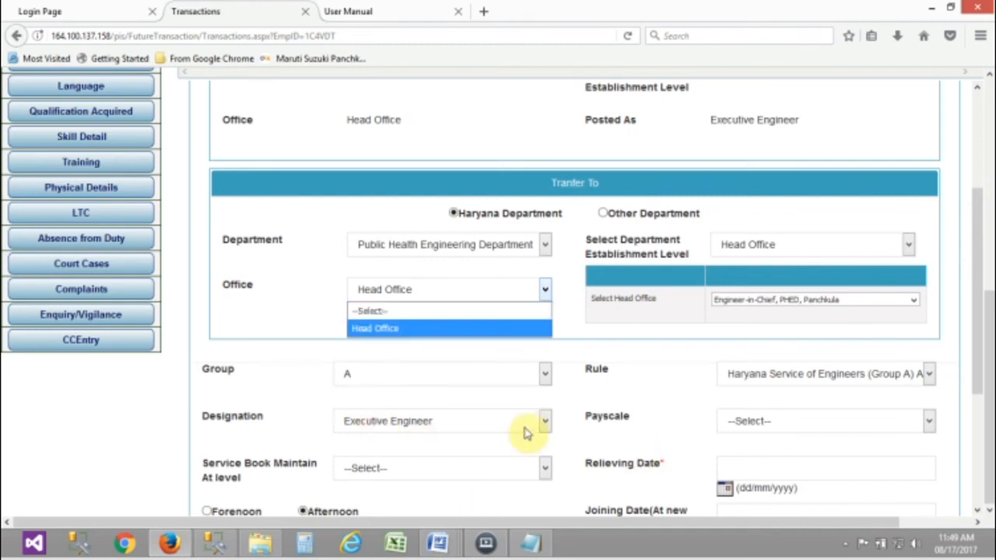
Change the transfer destination to Other Department and review the fields of that form, including Transfer to
left_click(604, 214)
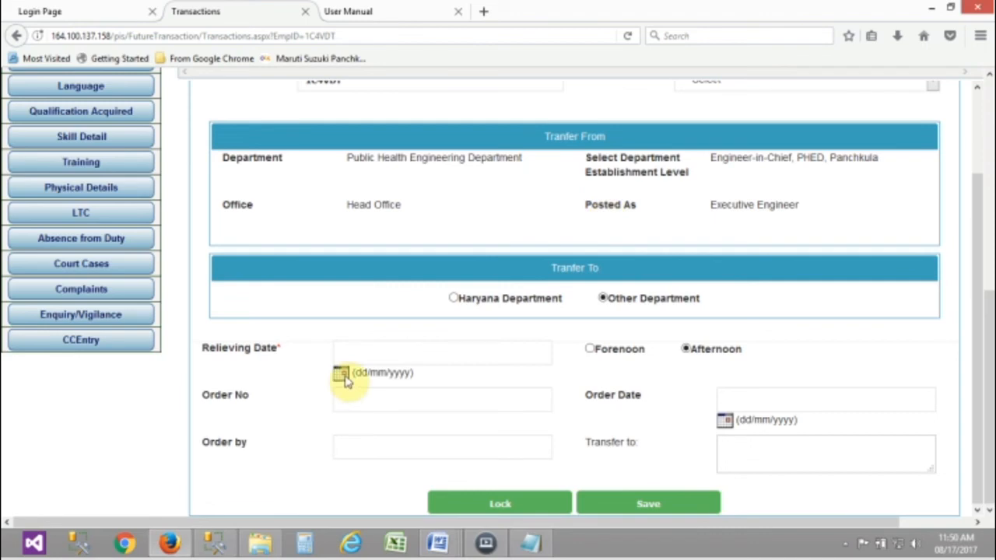
left_click(736, 454)
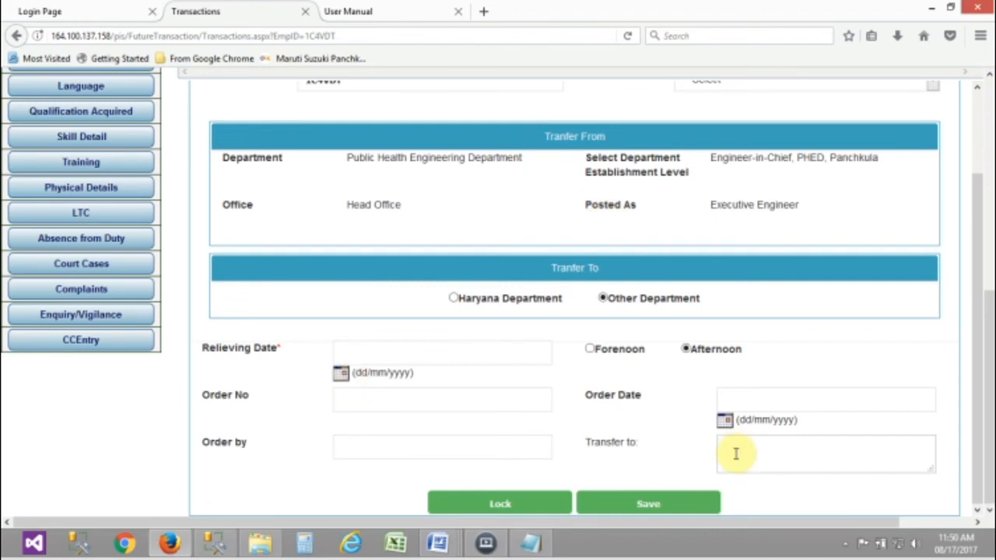
left_click_drag(585, 441, 634, 441)
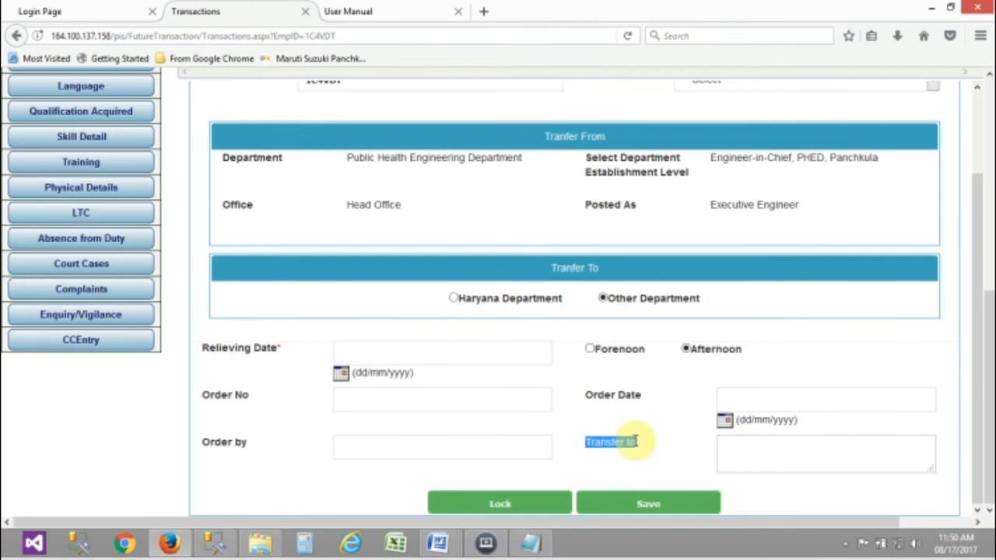
left_click(741, 440)
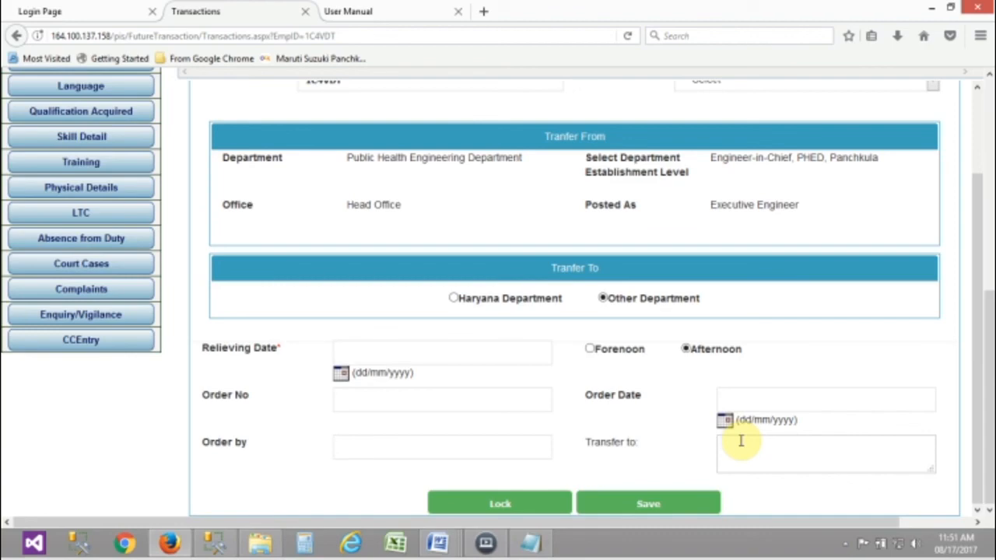
left_click_drag(981, 411, 974, 325)
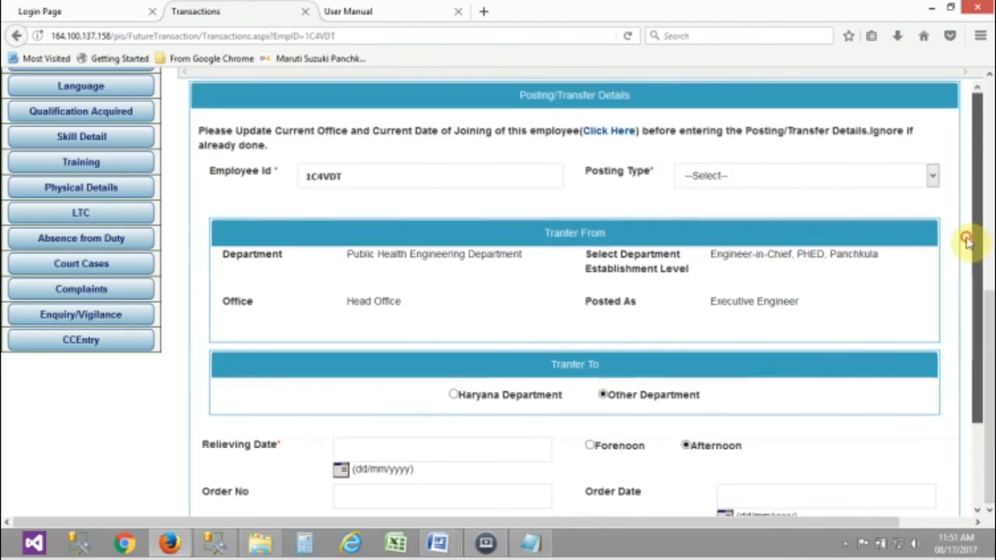
Switch to the User Manual page and open the manual for "Transfer Employee from one place to another"
left_click(413, 8)
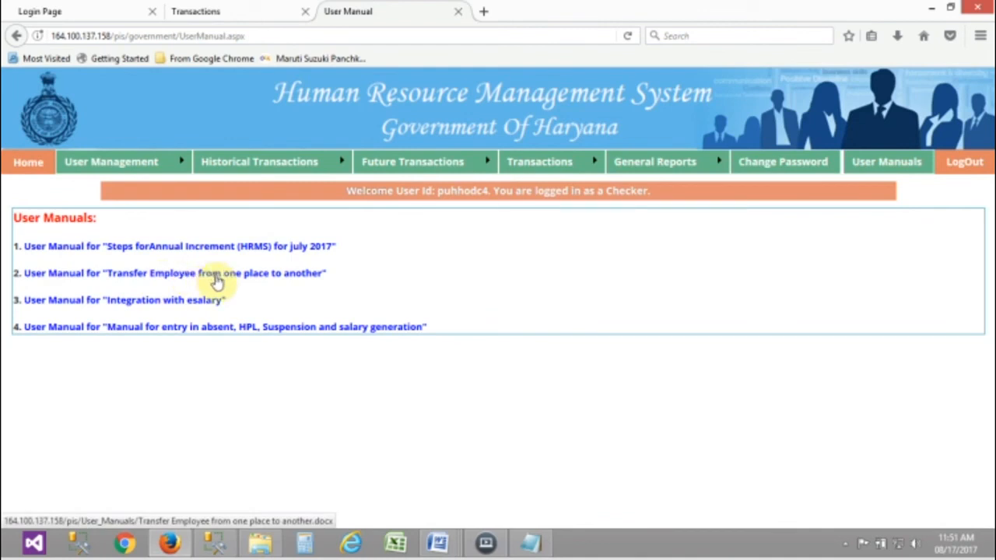
mouse_move(450, 547)
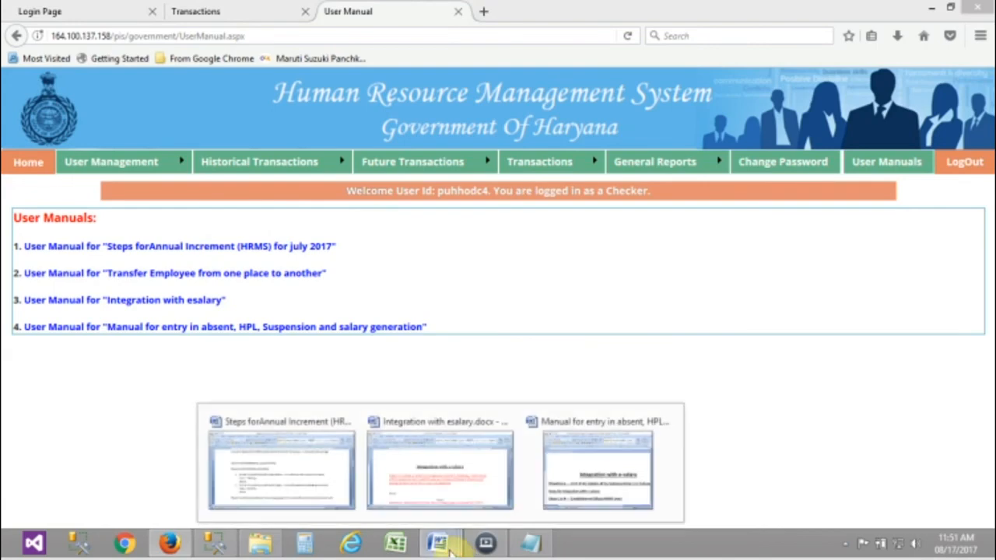
left_click(160, 279)
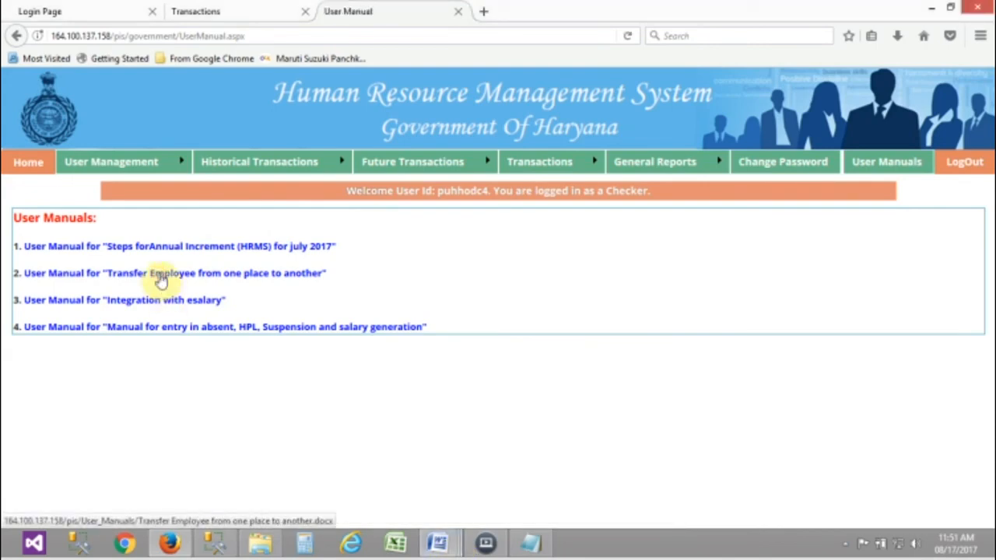